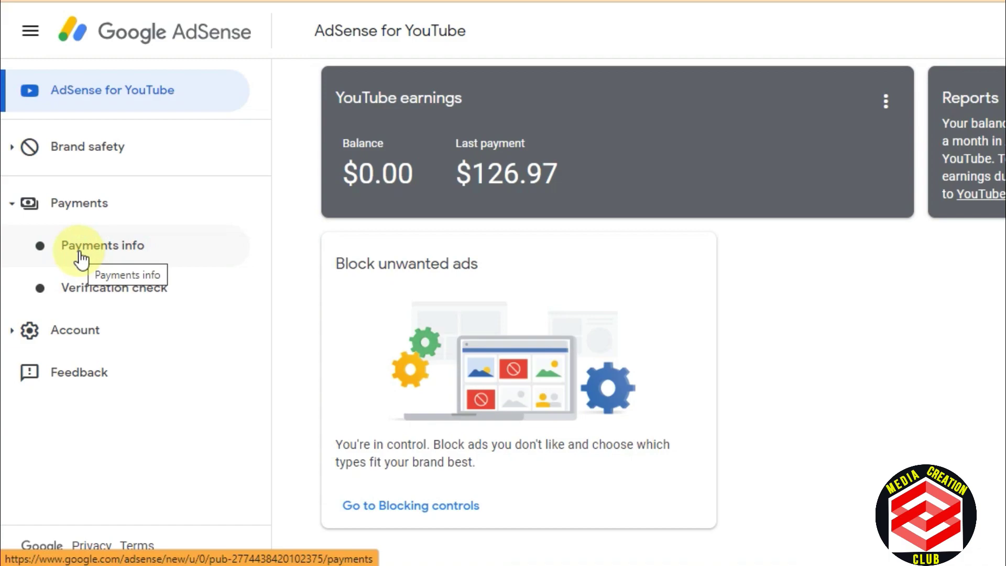
Open Payments info, keep the YouTube (Pakistan) account selected, and scroll to How you get paid
click(82, 256)
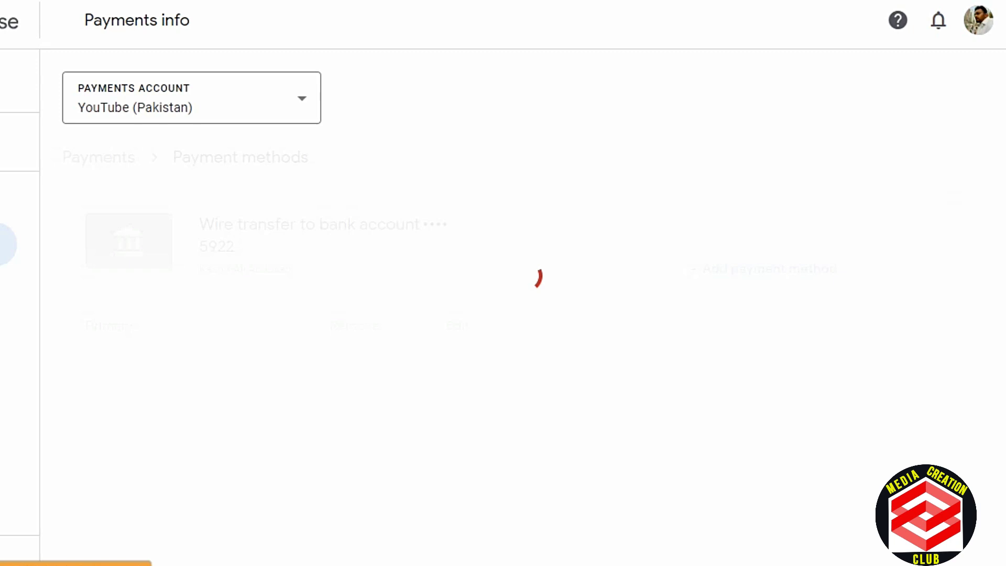
click(308, 110)
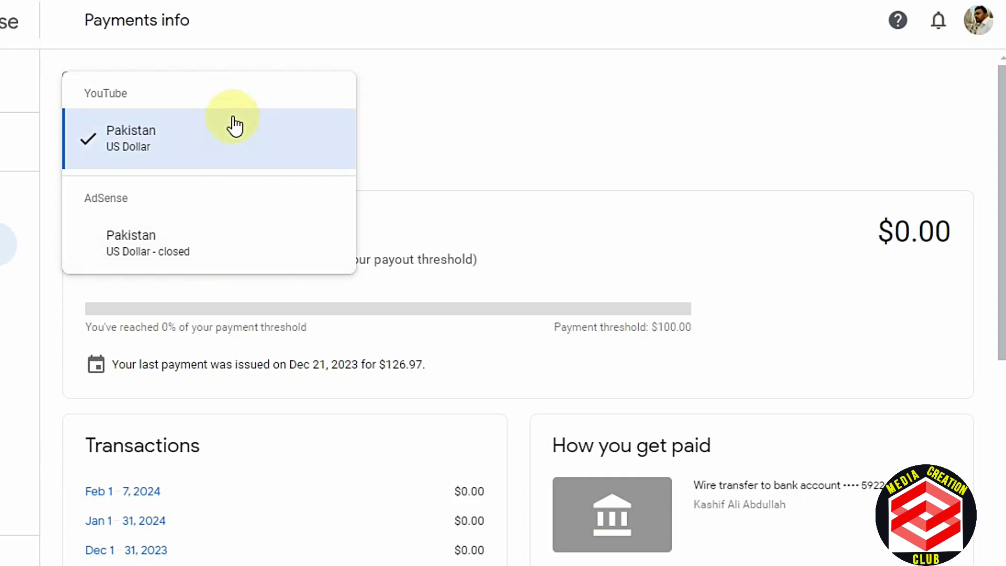
click(390, 104)
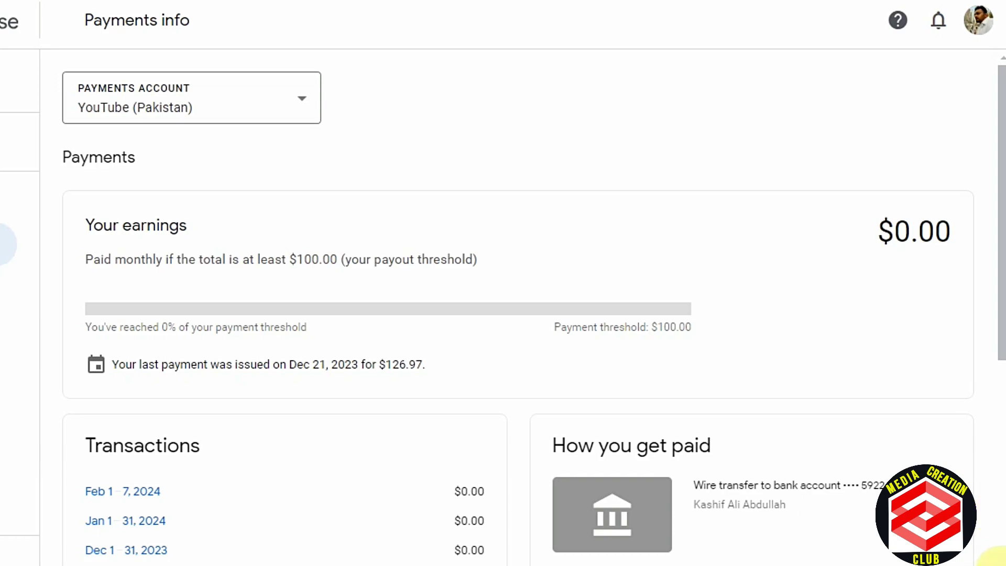
scroll(691, 274, down, 4)
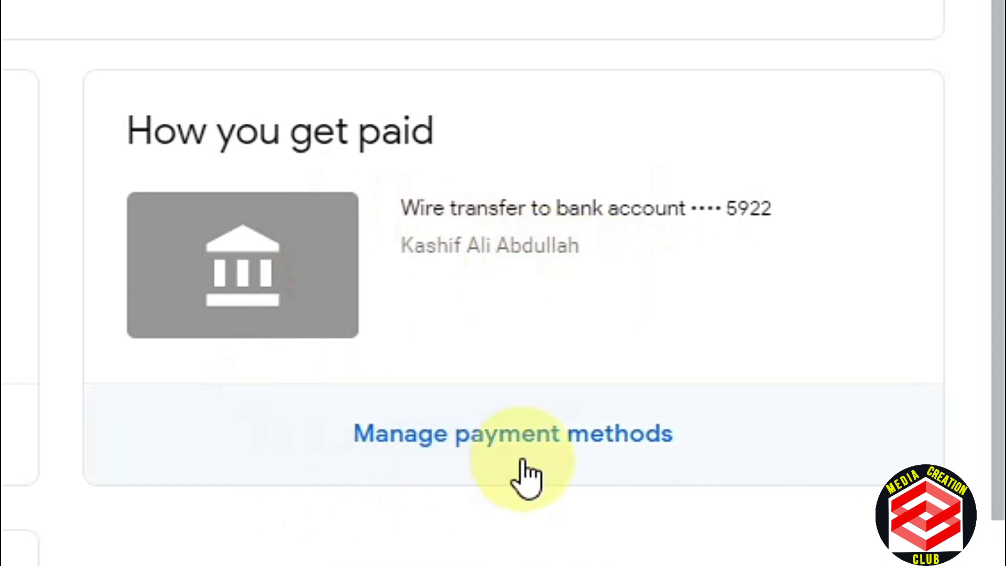
From Manage payment methods, add a payment method and choose new wire transfer details
click(557, 468)
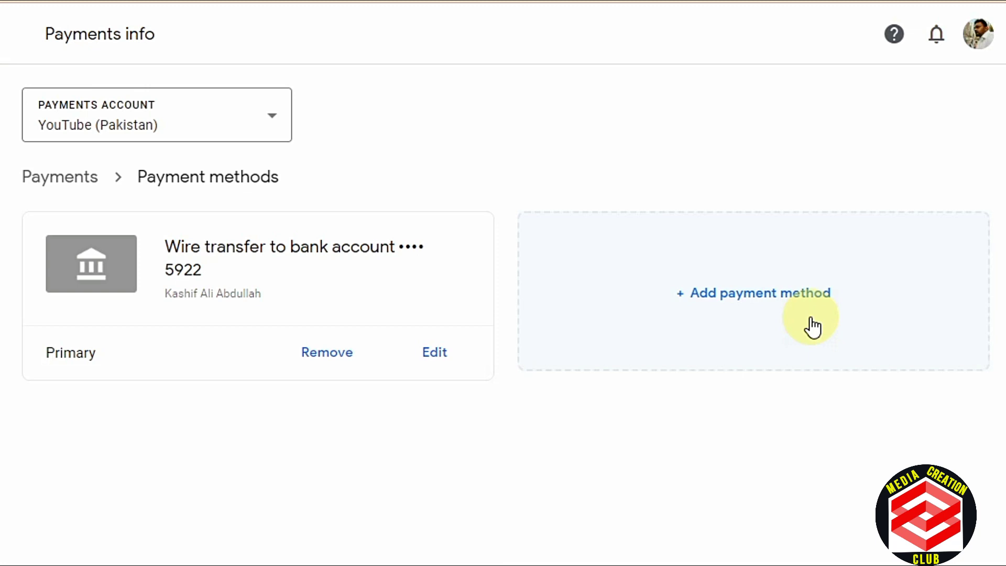
click(813, 328)
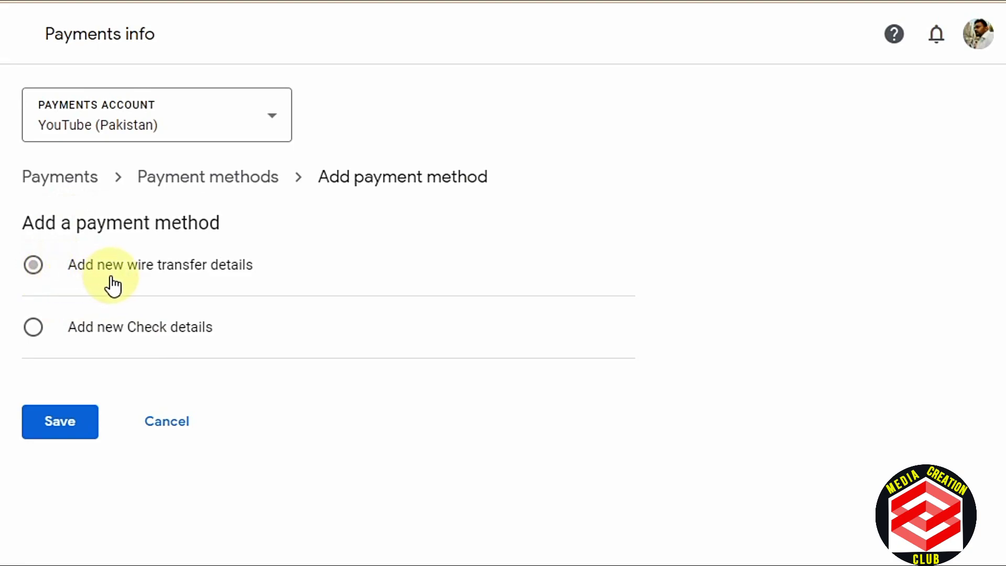
click(30, 270)
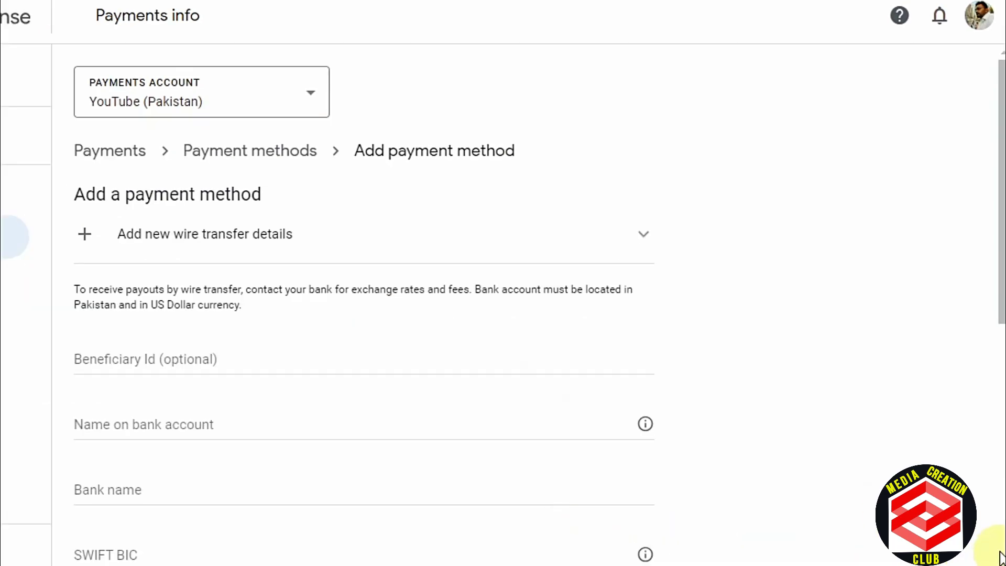
Enter the account holder's name and 'JS BANK LIMITED' as the bank name
scroll(1002, 560, down, 3)
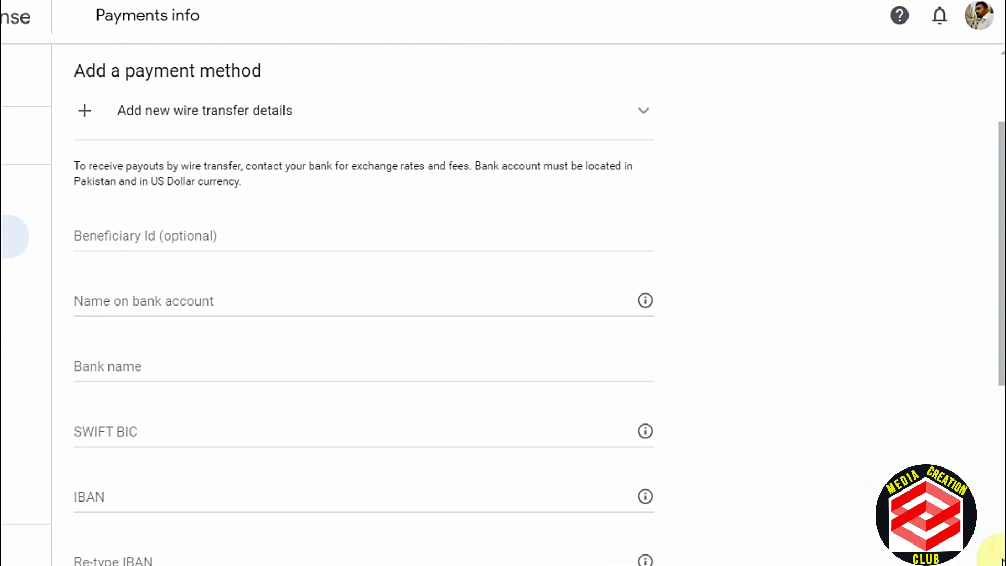
scroll(1002, 560, down, 1)
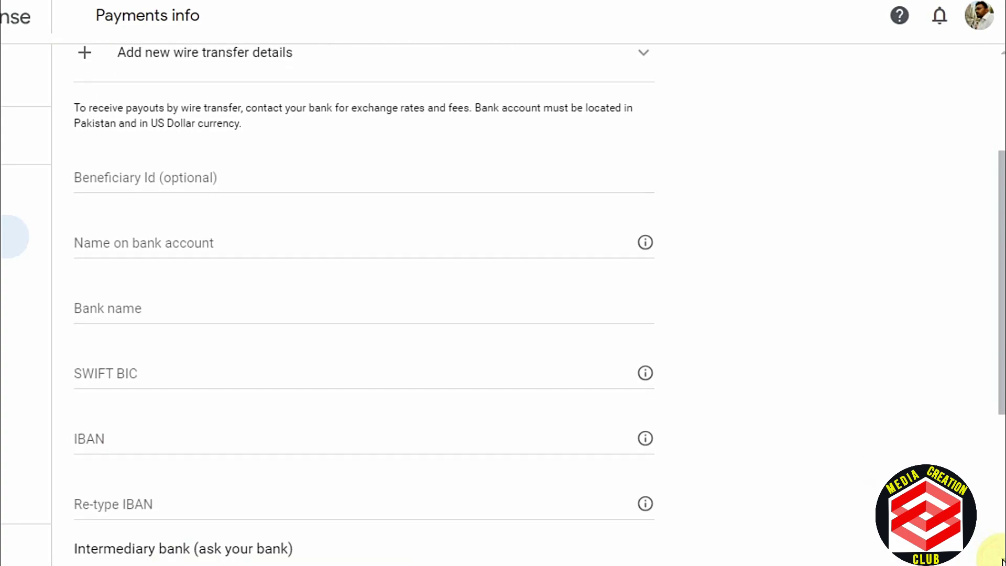
scroll(1002, 561, down, 1)
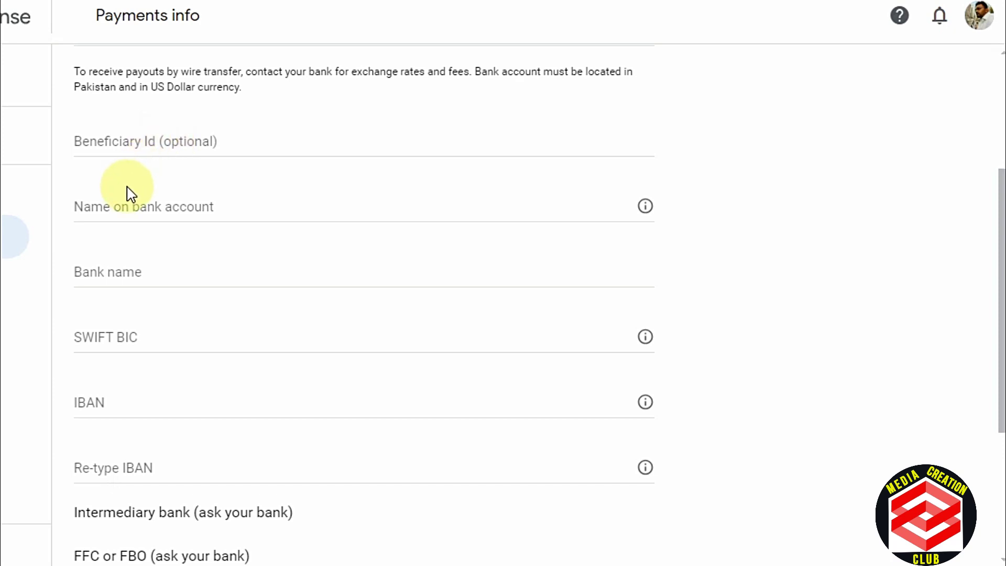
click(119, 199)
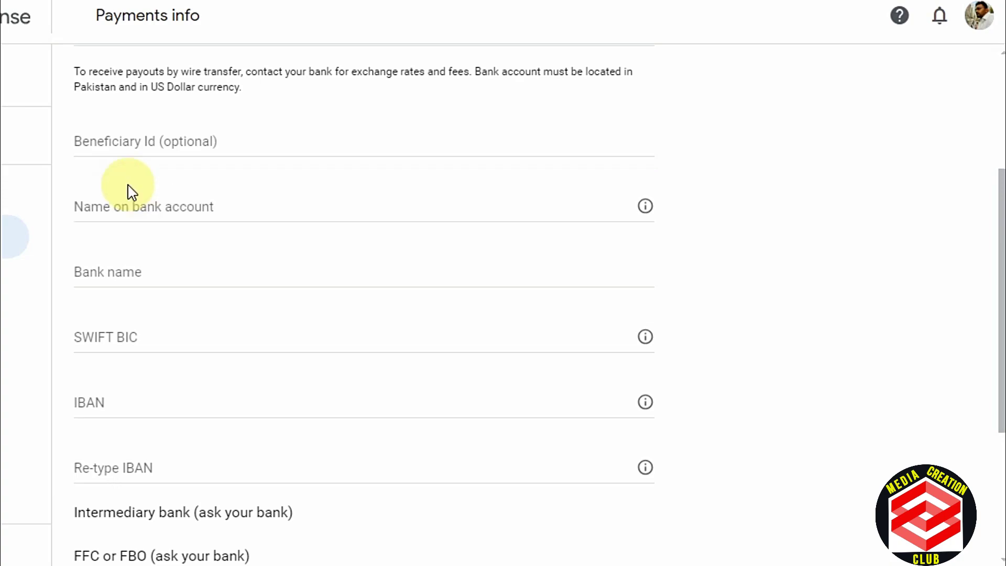
click(122, 204)
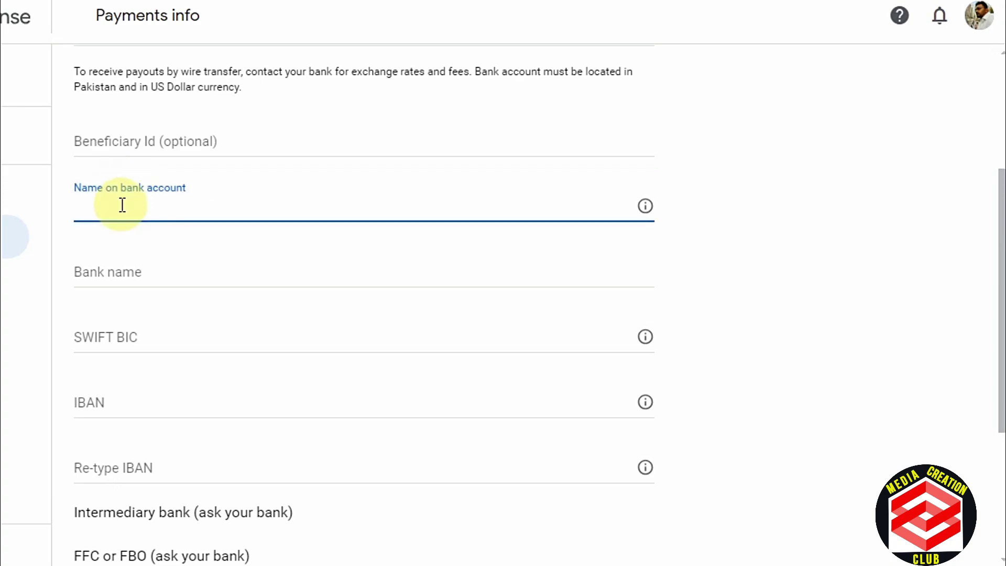
text(KASHIF ALI)
key(Tab)
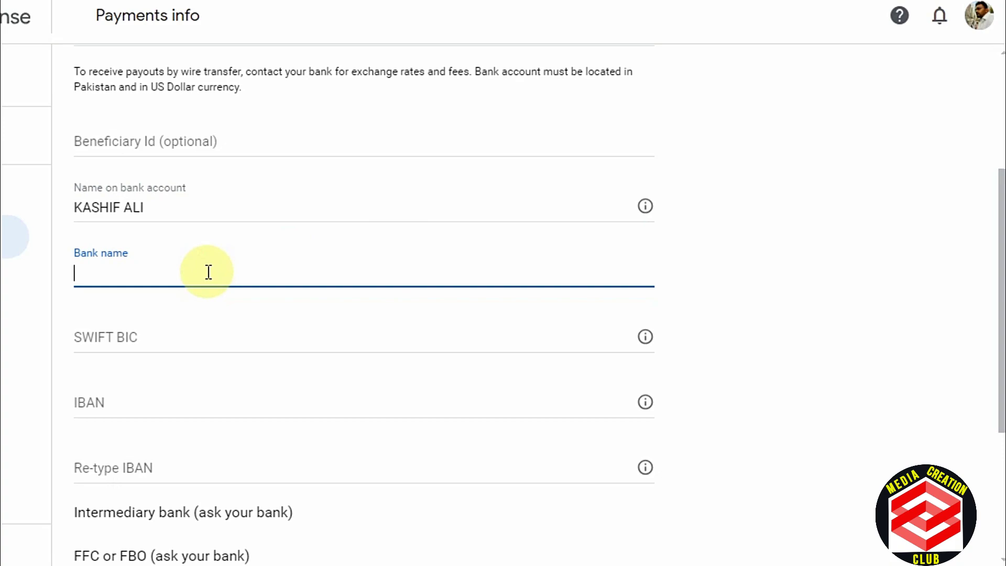
text(JS BANK LIMITED)
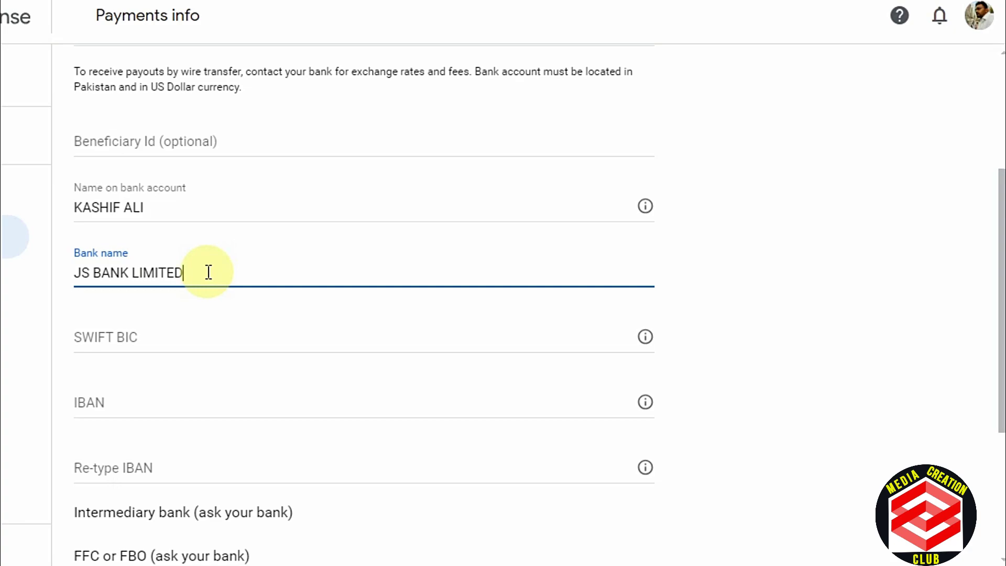
Search Google for 'js bank swift code' to find JSBLPKKAXXX, then return to the SWIFT BIC field
click(97, 337)
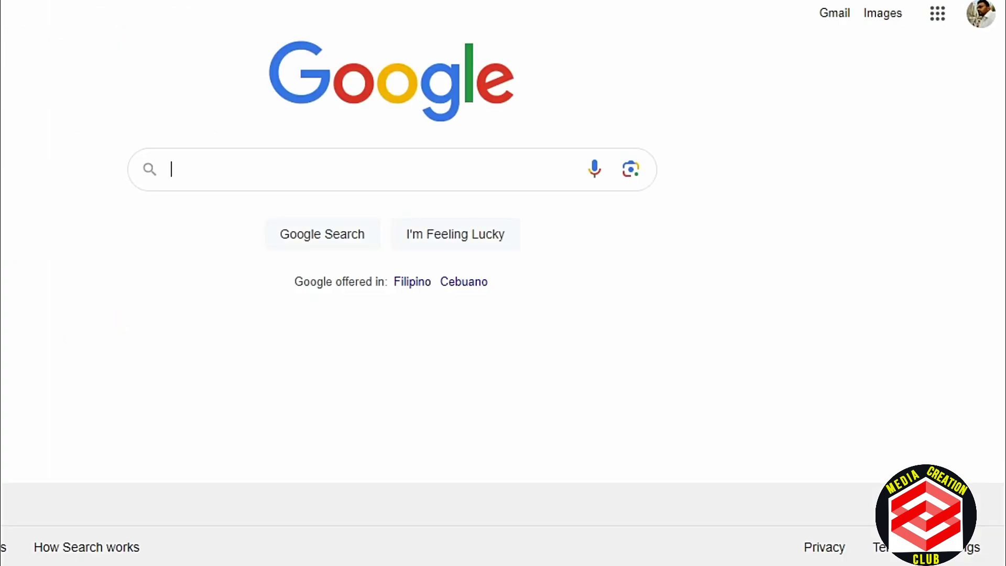
click(229, 173)
key(Down)
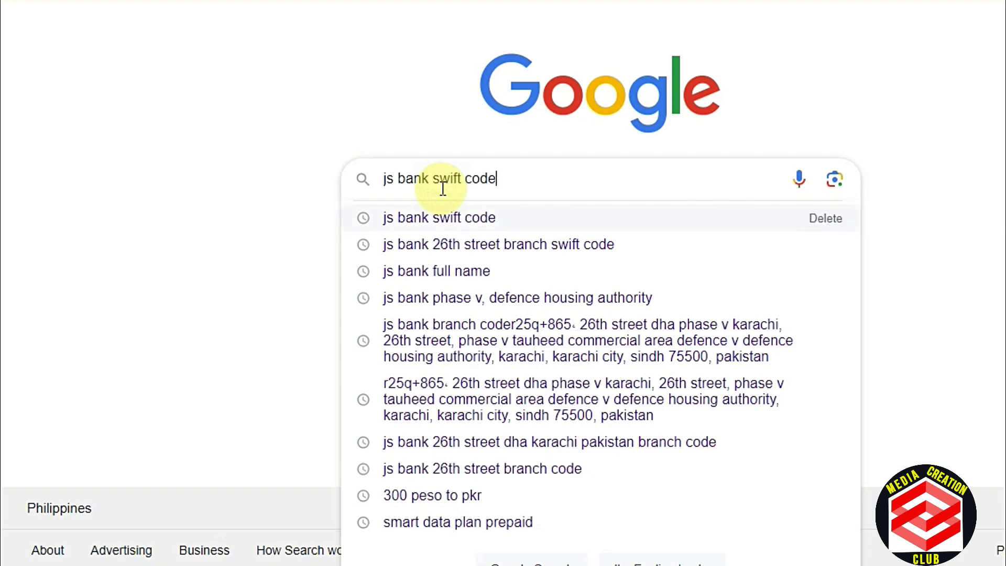
key(Return)
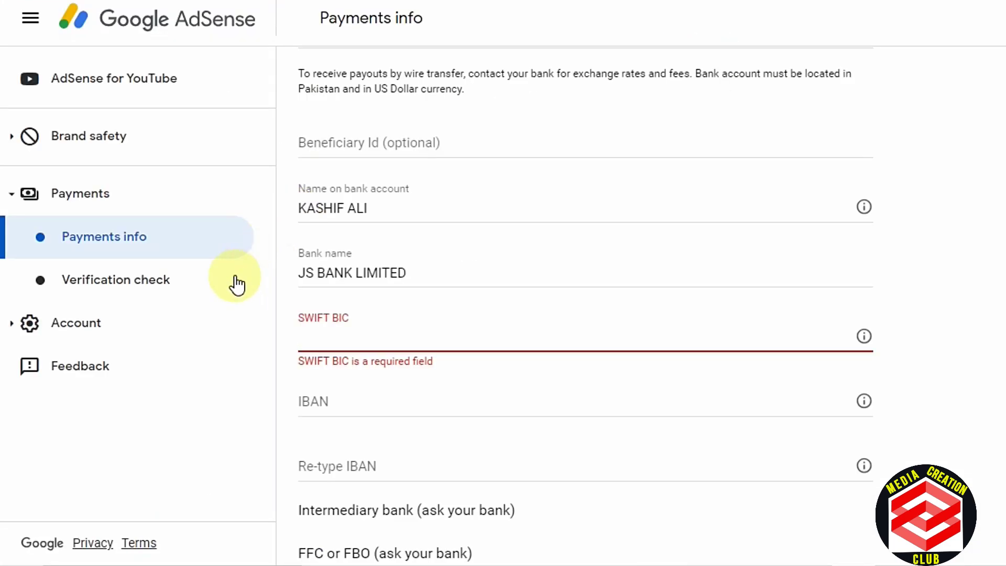
click(319, 343)
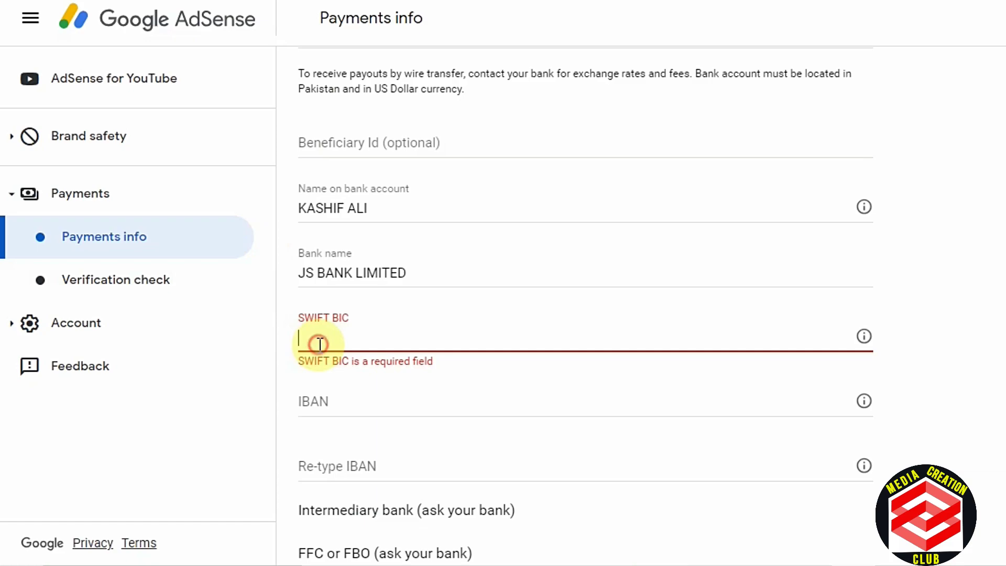
Paste the SWIFT BIC and the account's IBAN, repeating the IBAN in Re-type IBAN
key(ctrl+v)
click(347, 401)
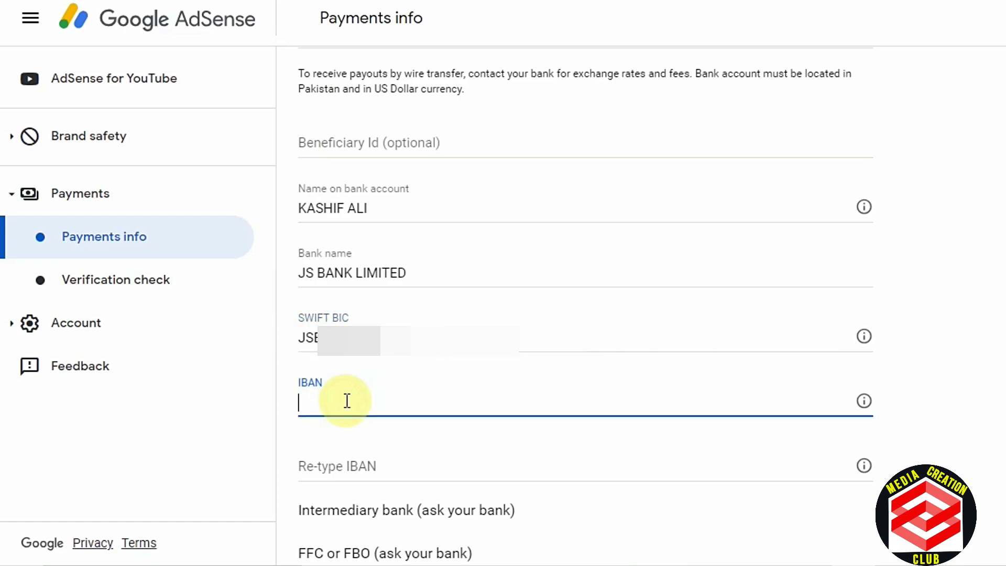
key(ctrl+v)
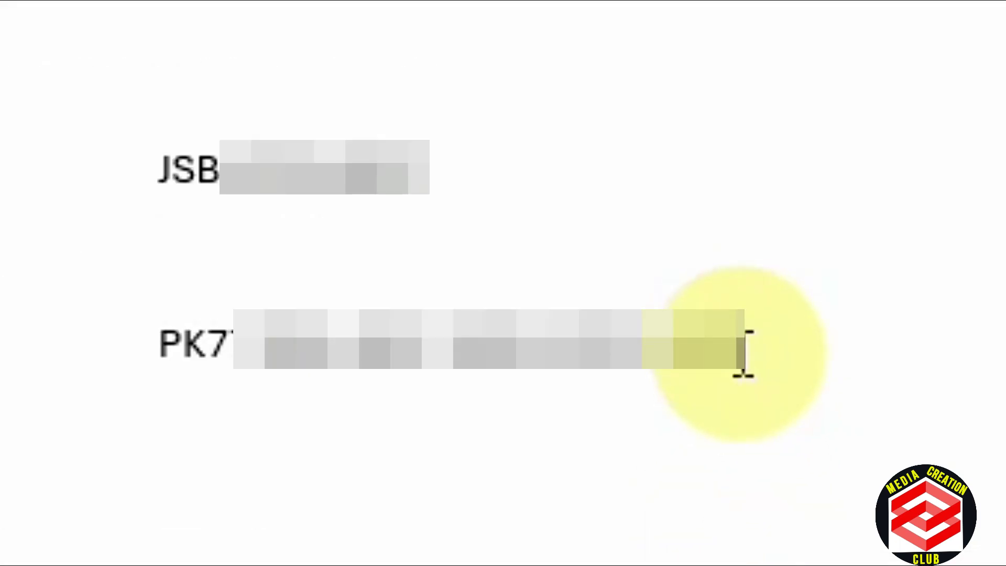
key(ctrl+a)
key(ctrl+c)
click(377, 471)
key(ctrl+v)
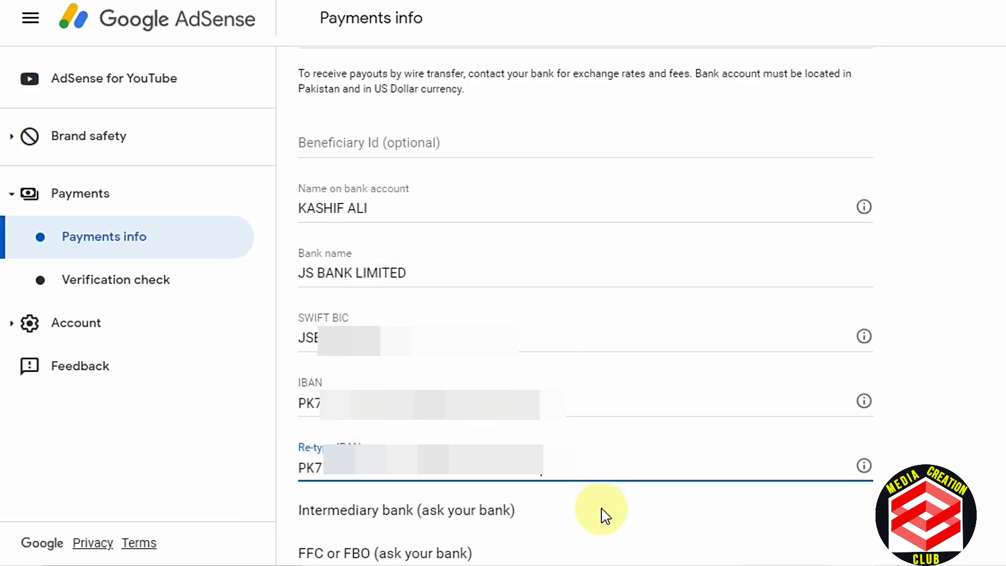
scroll(349, 404, down, 4)
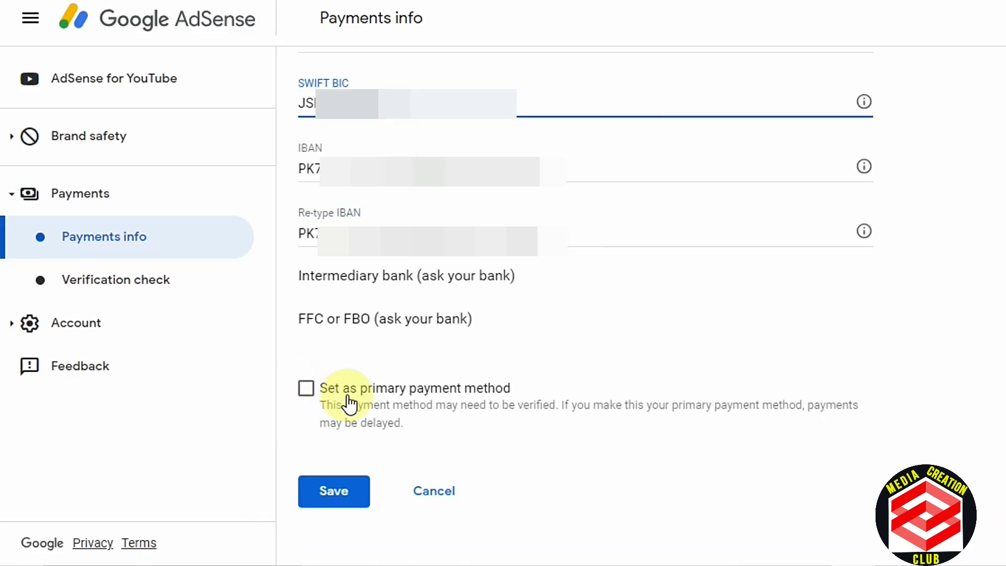
Mark the new wire transfer account as primary payment method and save it
click(307, 390)
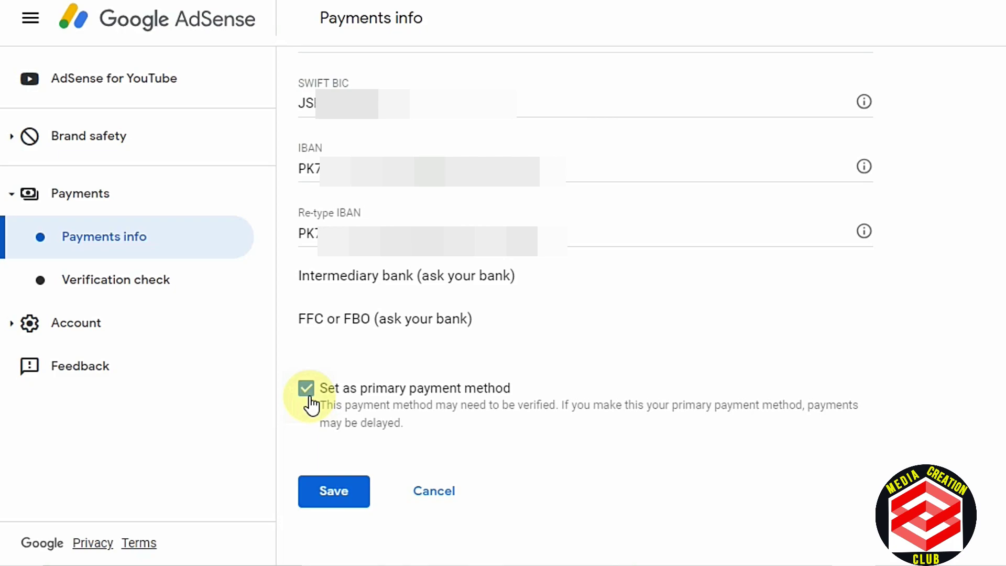
click(332, 493)
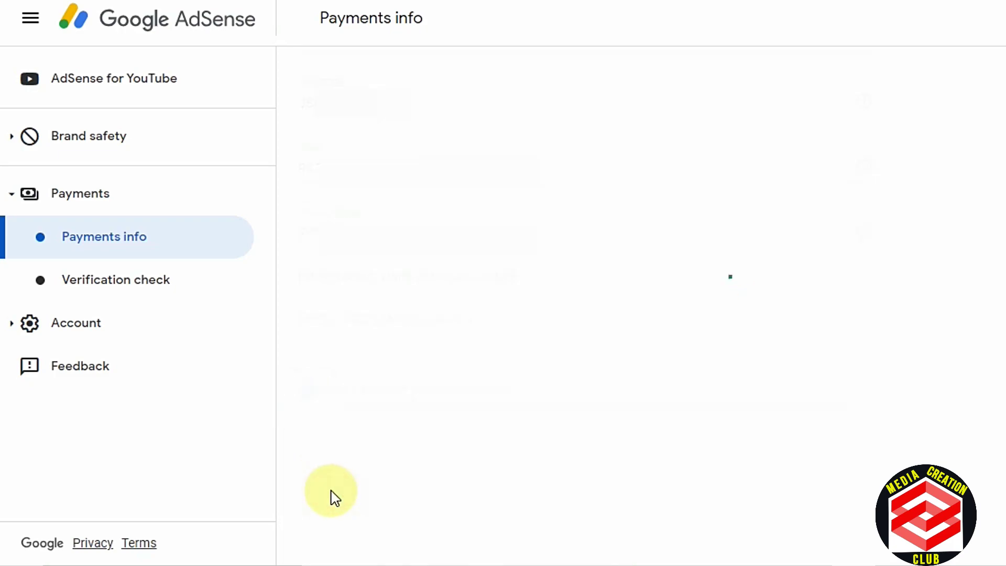